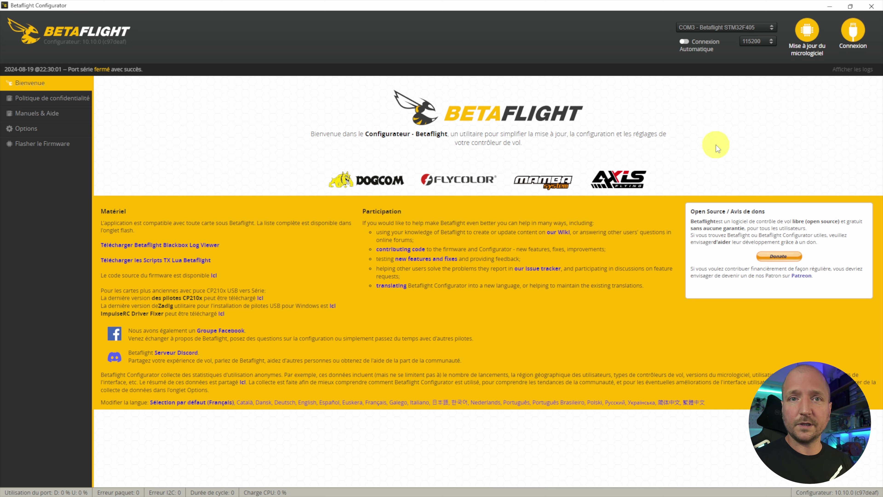
Connect to the flight controller on COM3 and check the channel range assigned to the BLACKBOX mode.
click(853, 32)
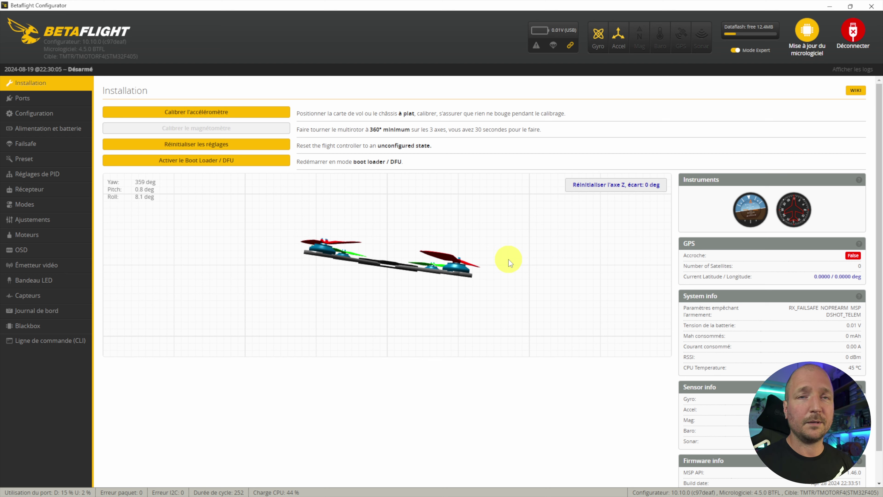
click(33, 205)
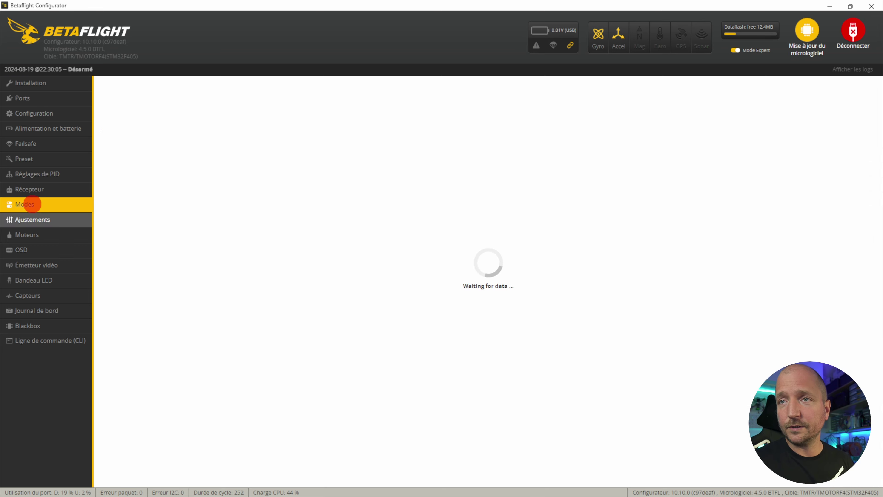
scroll(209, 313, down, 5)
scroll(196, 317, down, 5)
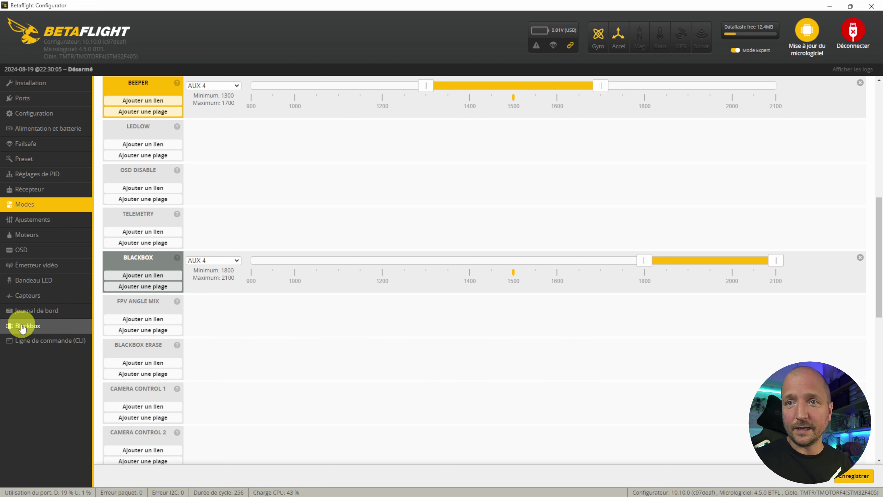
Open the Blackbox settings and review the available log storage options.
click(43, 327)
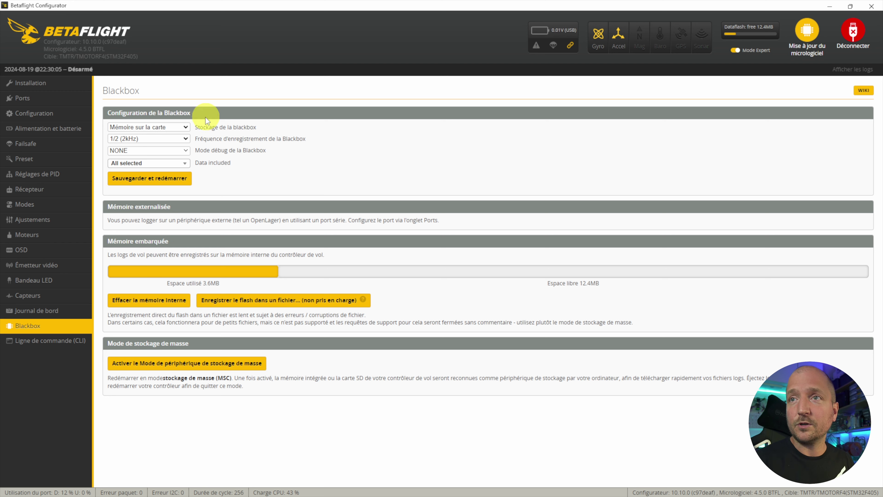
click(186, 127)
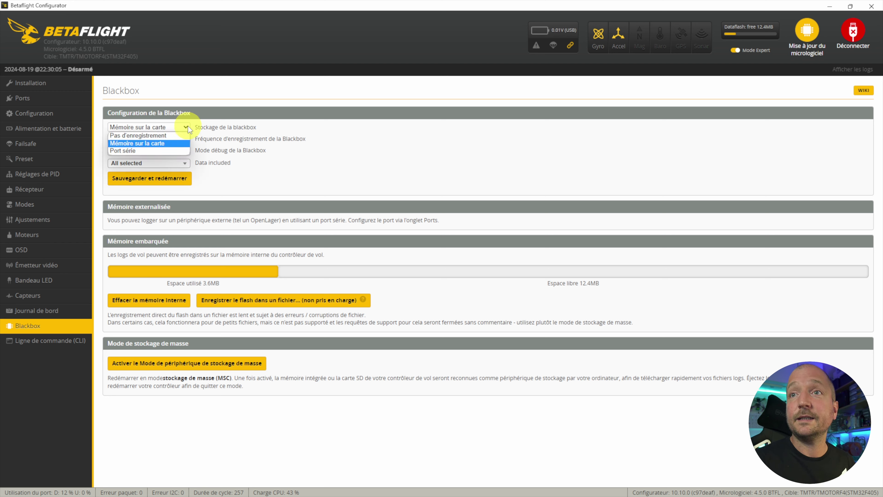
click(187, 128)
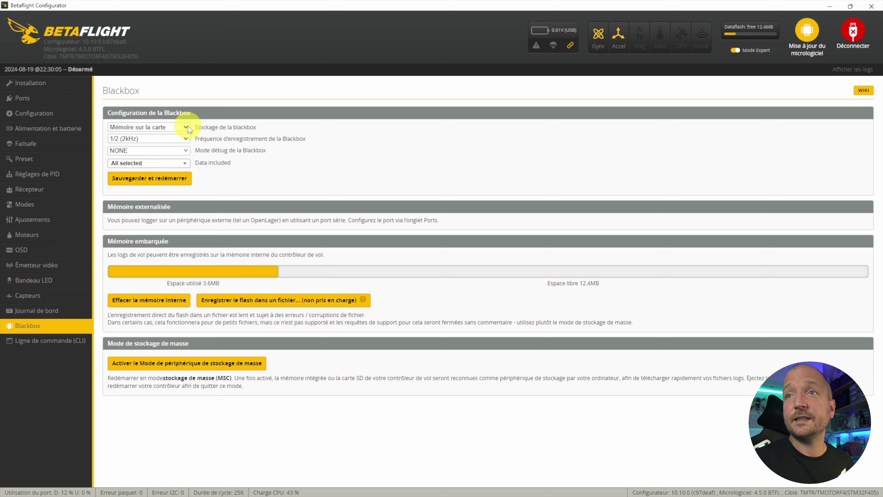
click(188, 126)
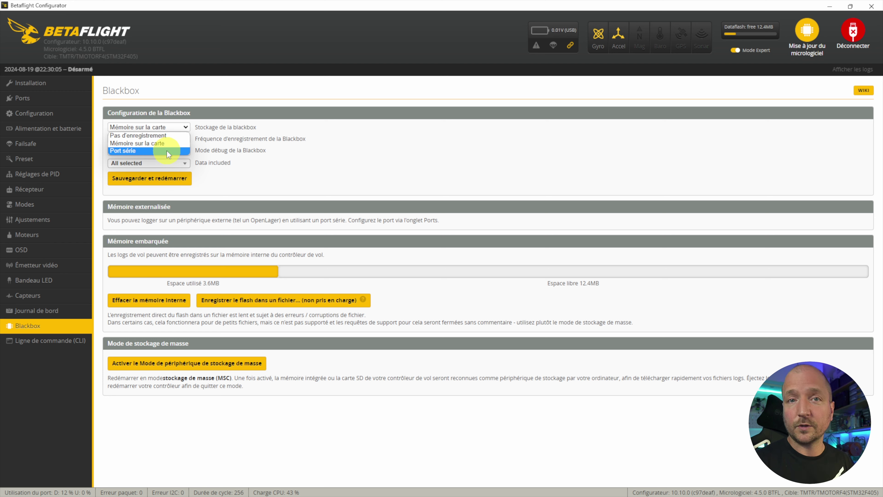
click(250, 154)
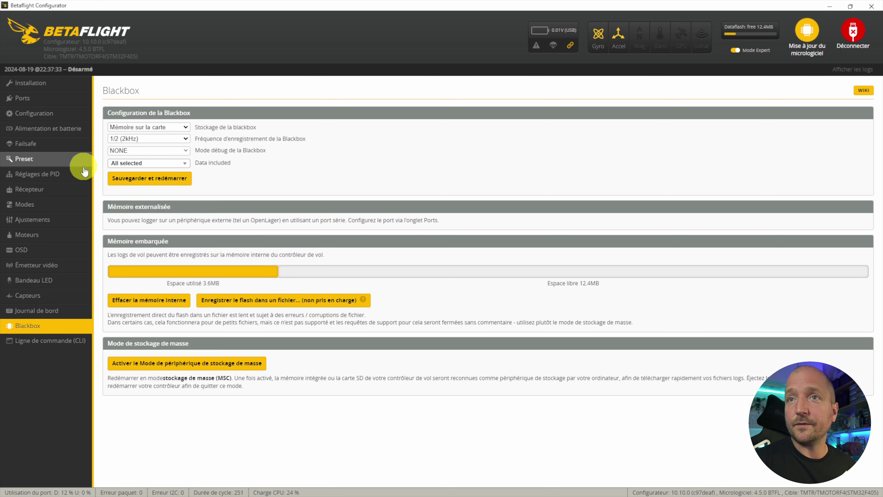
Set the PID loop frequency to 8.00 kHz in the system configuration, then save and reboot the flight controller.
click(48, 113)
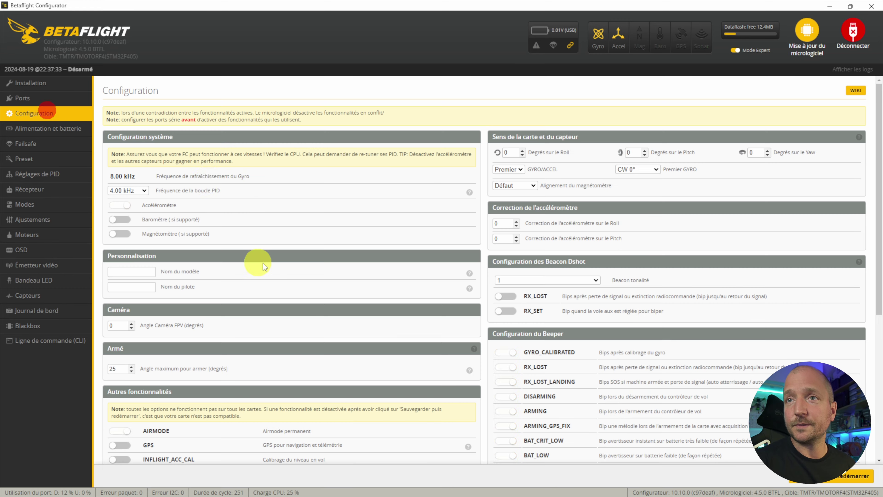
click(129, 191)
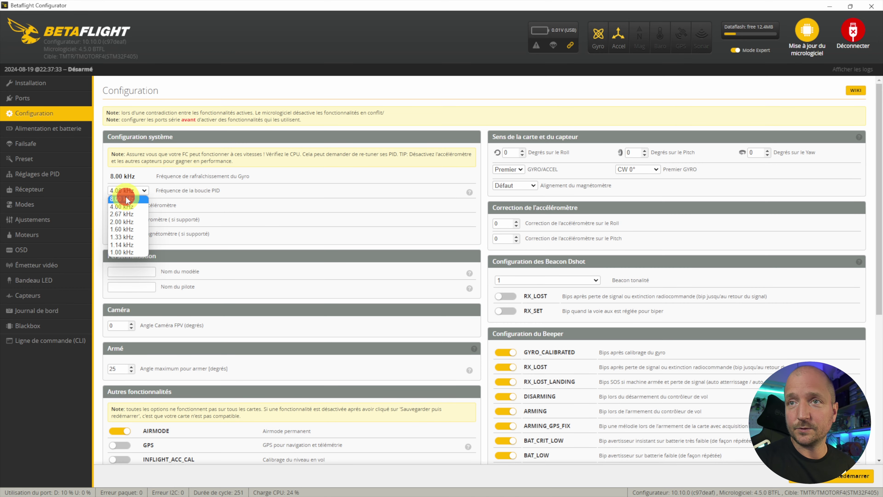
click(135, 199)
click(825, 484)
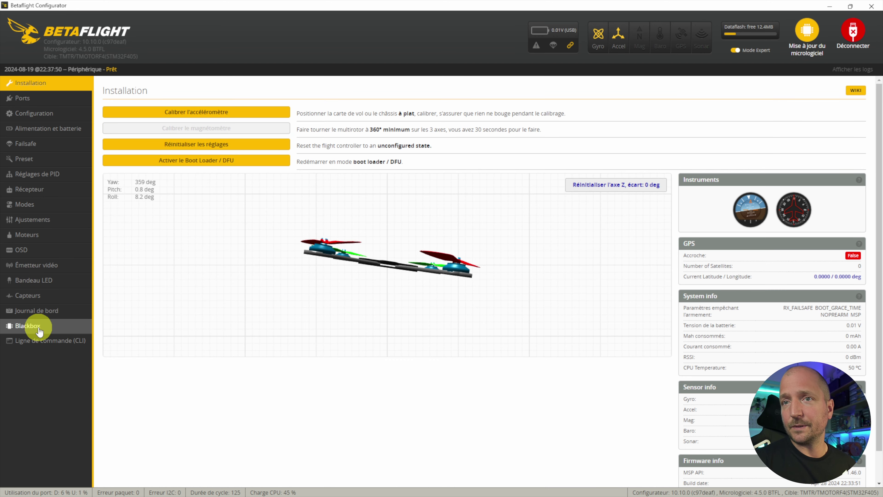
Set the Blackbox logging rate to 1/4 (2kHz).
click(31, 326)
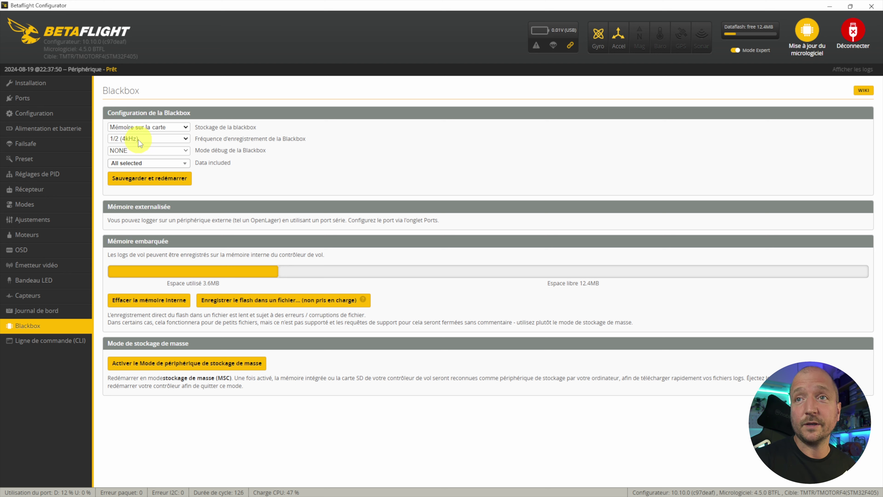
click(182, 139)
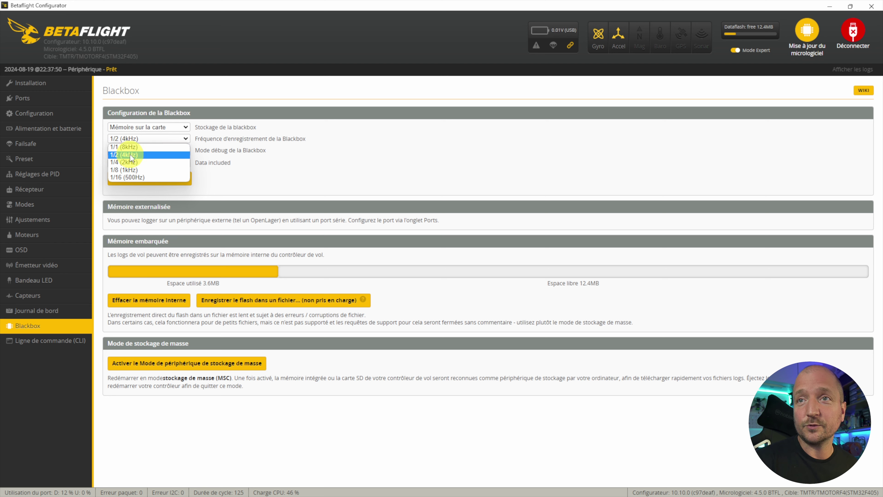
click(135, 162)
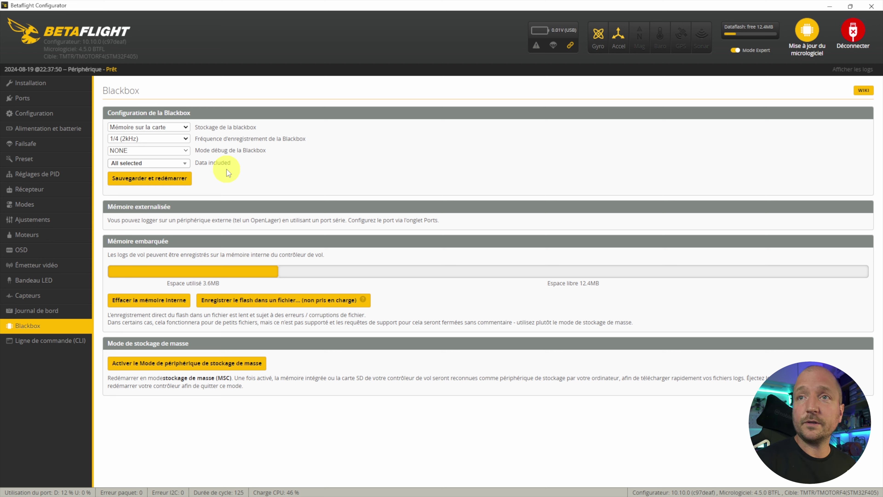
Examine the data fields that can be included in the Blackbox log and the available logging rates.
click(186, 166)
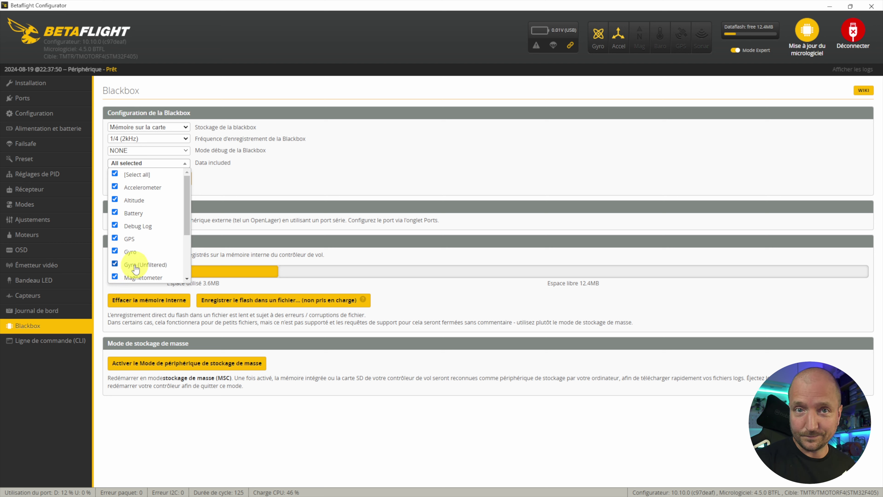
drag(187, 224, 181, 270)
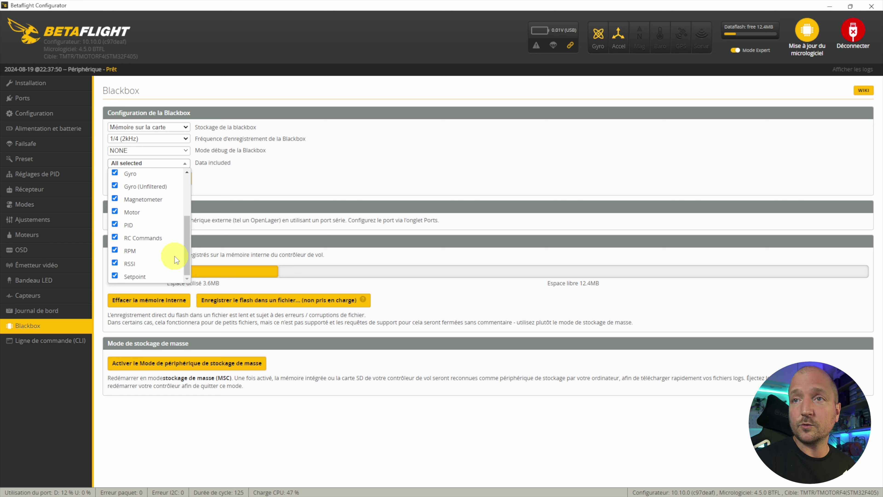
scroll(186, 257, up, 5)
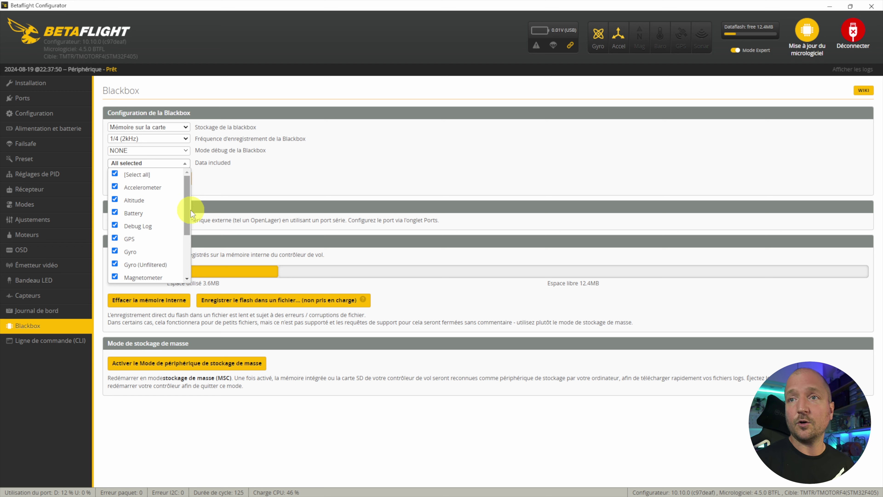
drag(186, 211, 190, 254)
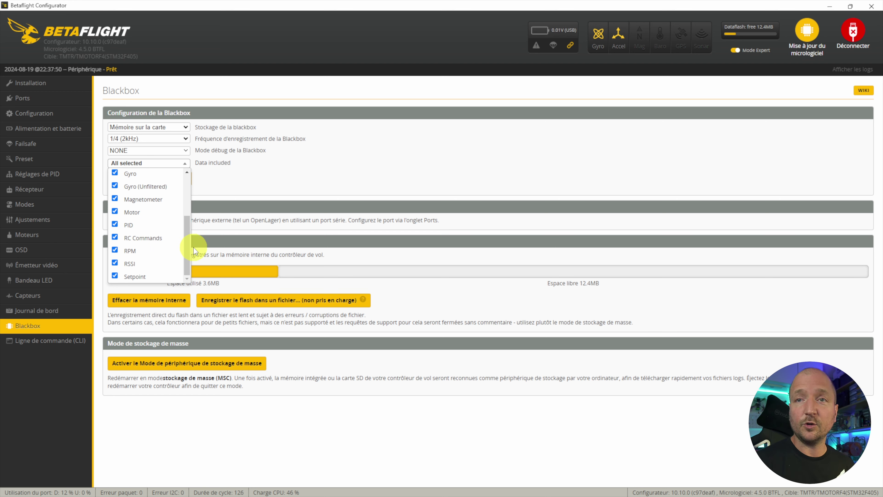
scroll(180, 198, up, 3)
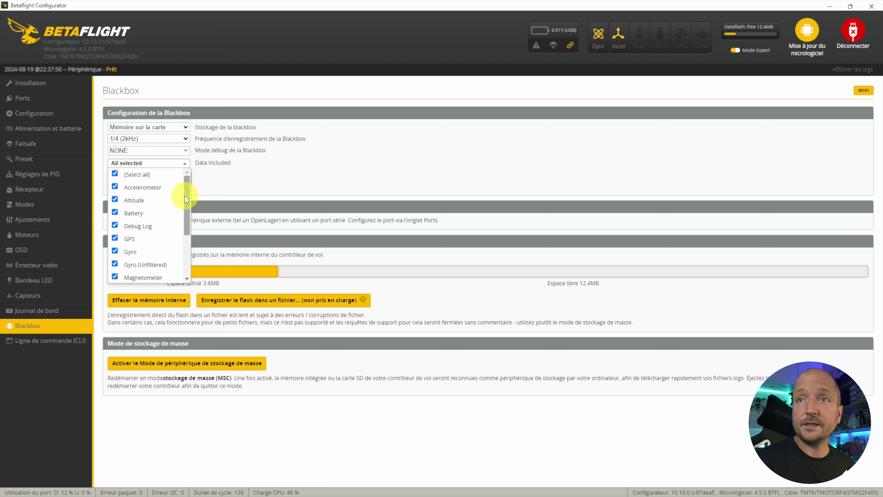
click(274, 181)
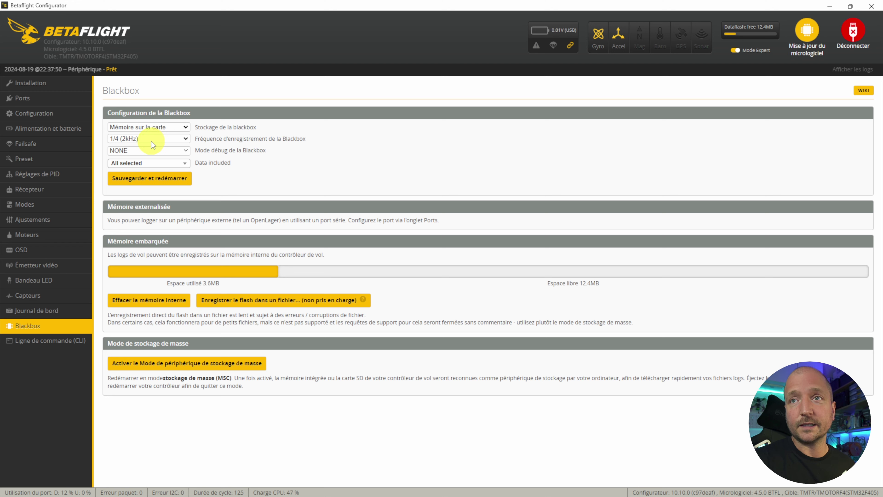
click(173, 141)
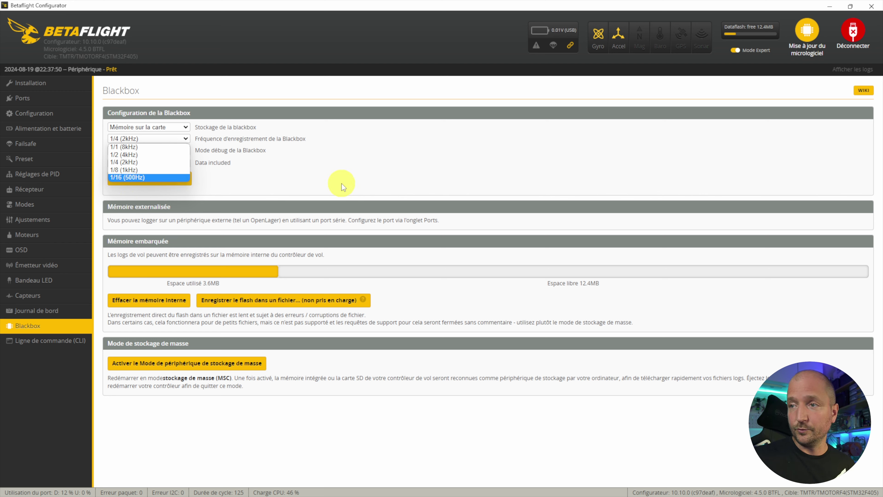
click(295, 160)
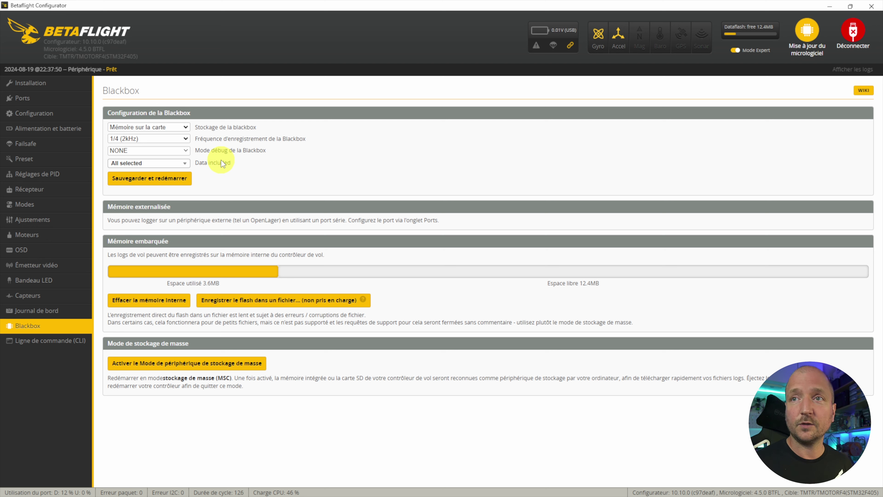
click(185, 164)
click(185, 163)
Set the Blackbox debug mode to FFT_FREQ and consult the Debug Modes page of the Betaflight wiki in the browser.
click(187, 150)
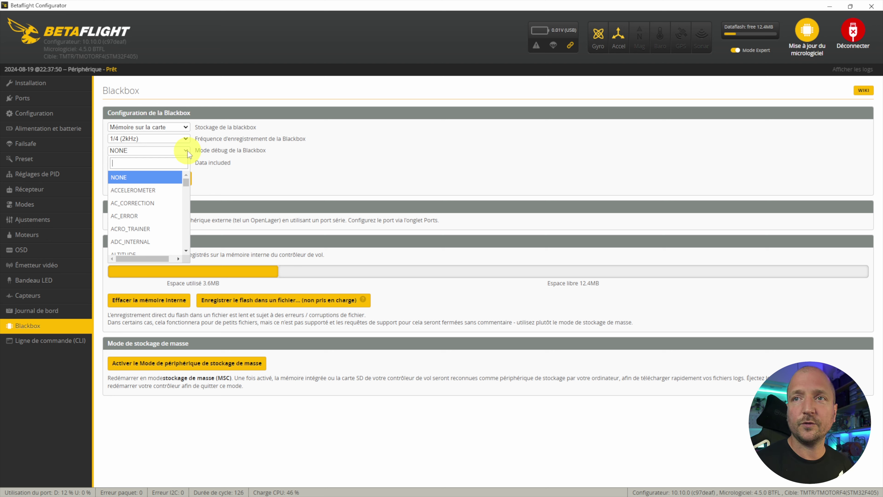
click(187, 152)
click(187, 152)
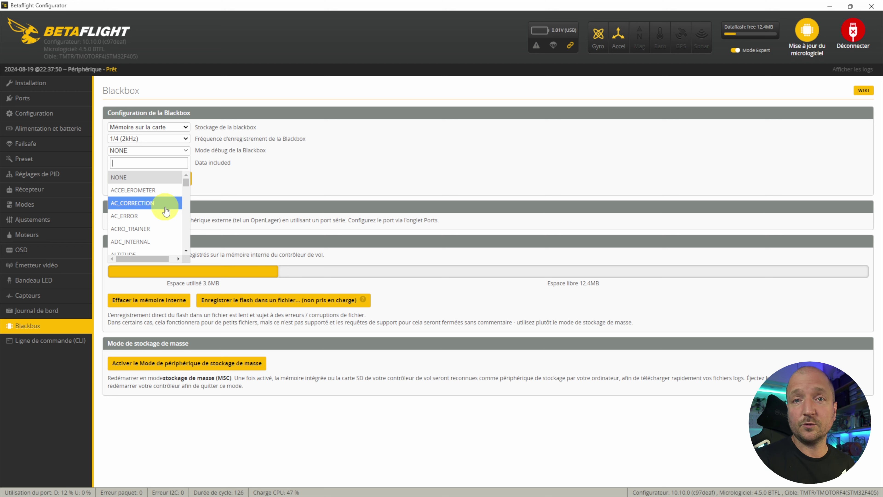
scroll(153, 214, down, 5)
scroll(146, 217, down, 8)
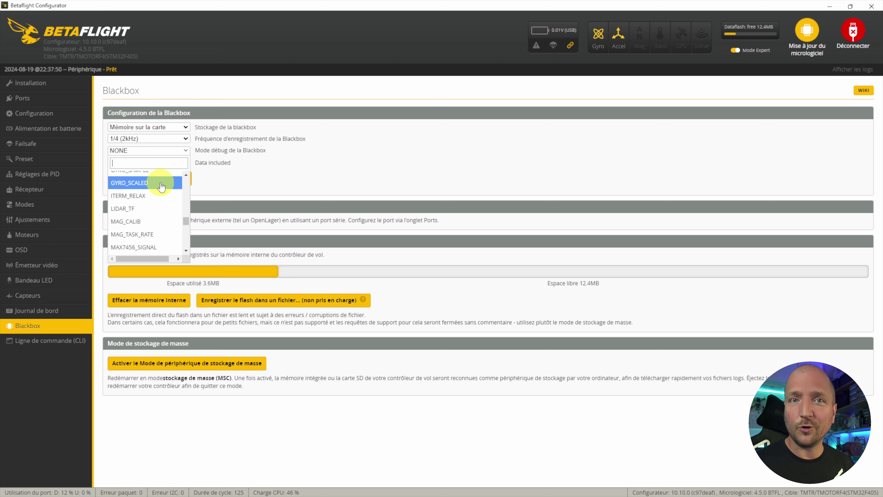
scroll(165, 208, up, 5)
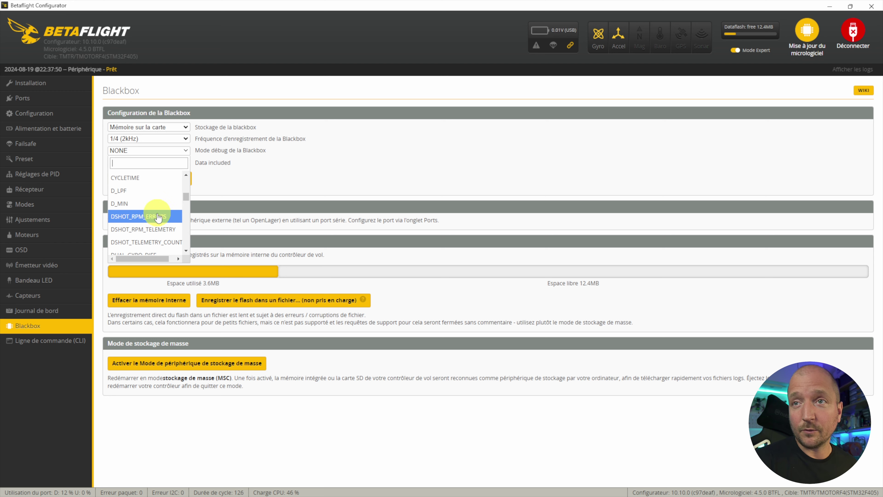
scroll(161, 219, down, 3)
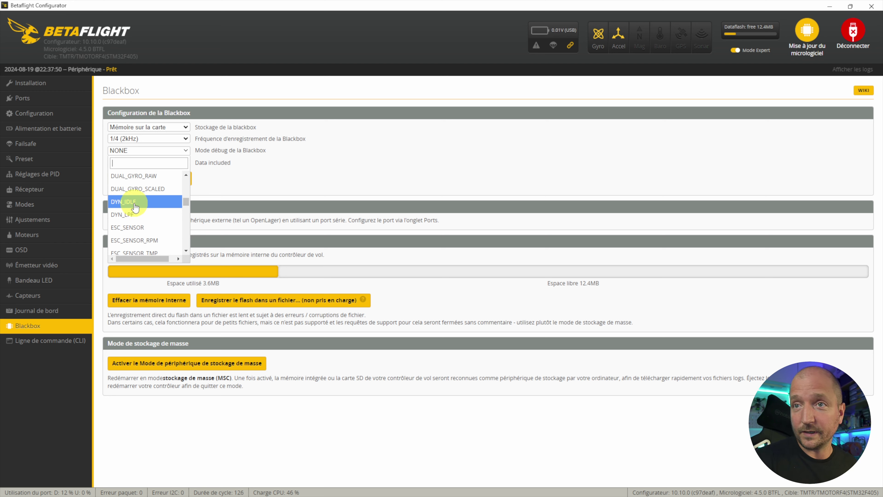
scroll(158, 212, down, 3)
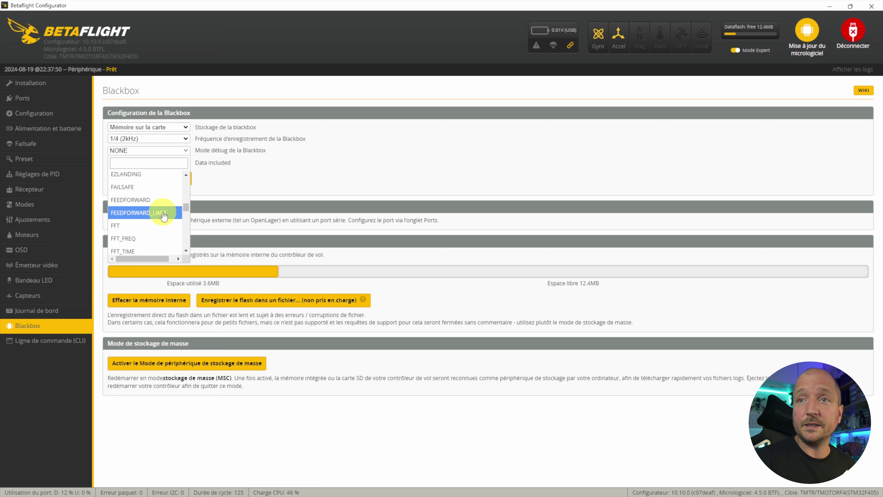
scroll(155, 195, down, 1)
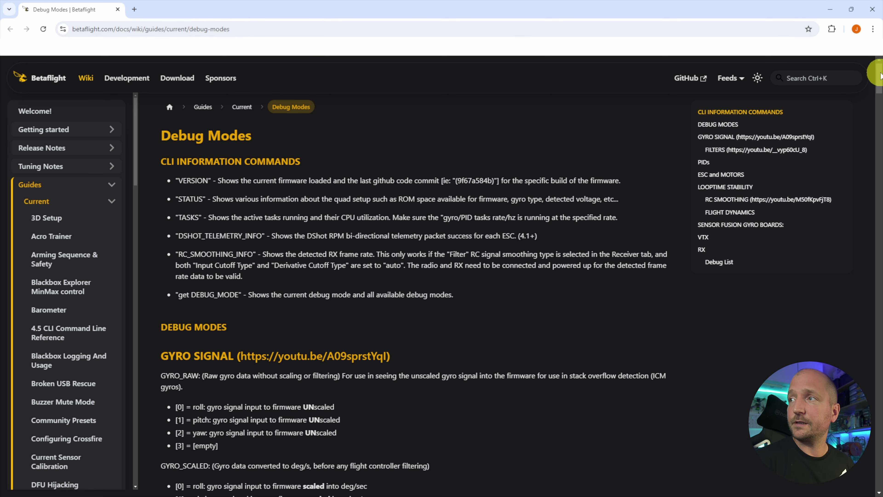
drag(880, 75, 848, 305)
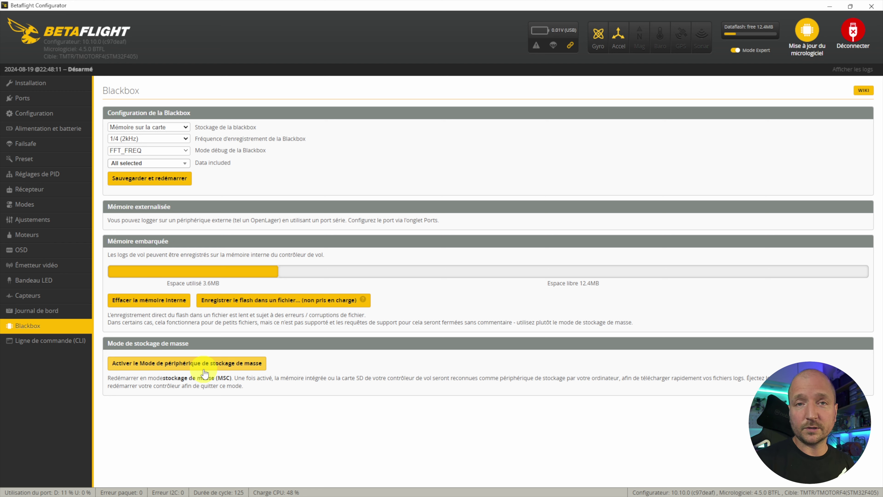
Restart the flight controller in mass storage mode and select the log file btfl_002.bbl on the BETAFLT drive.
click(185, 368)
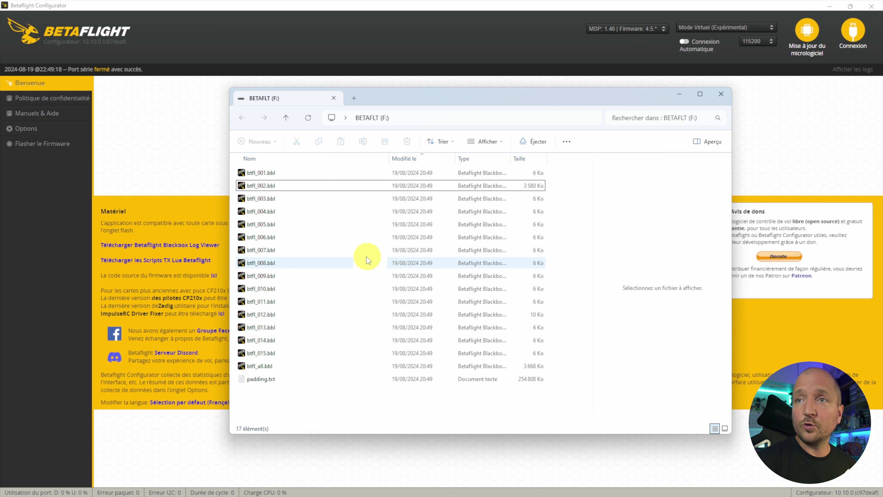
click(261, 186)
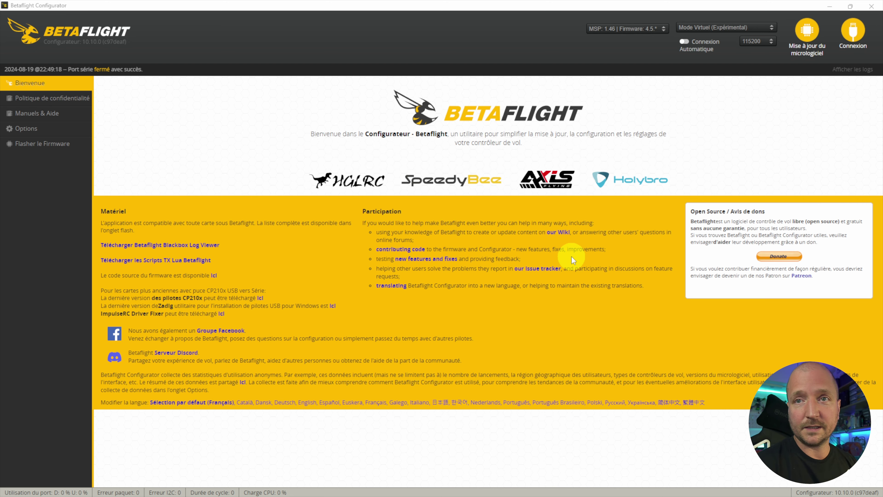
Reconnect to the flight controller and erase its internal Blackbox memory.
click(862, 34)
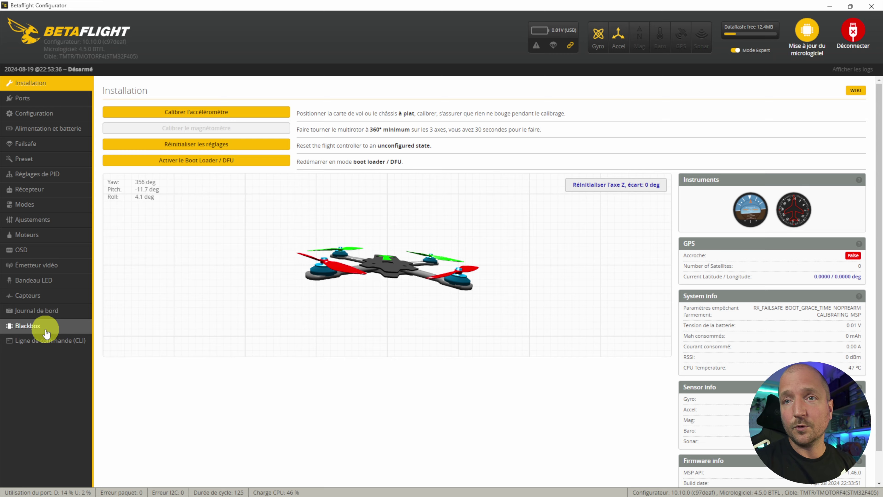
click(47, 329)
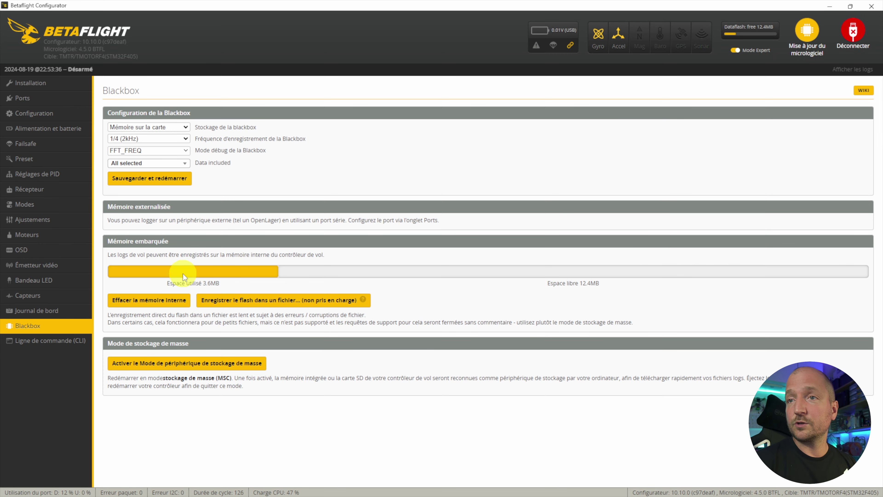
click(145, 301)
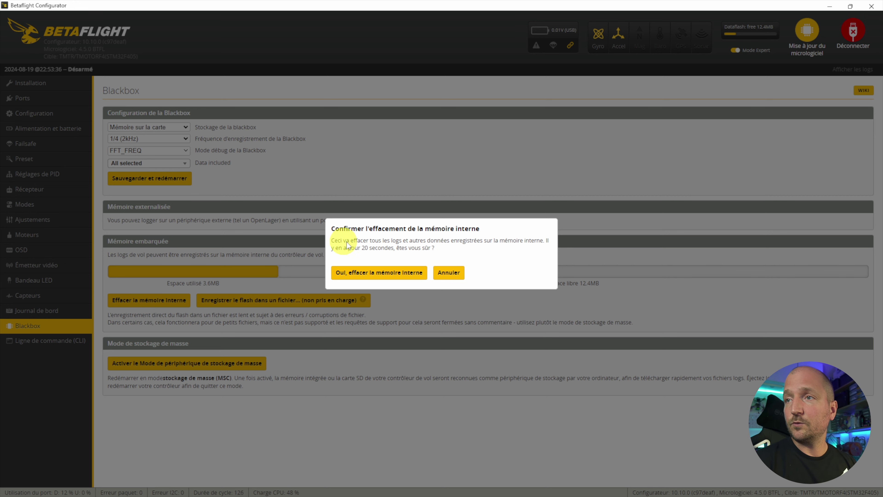
click(369, 275)
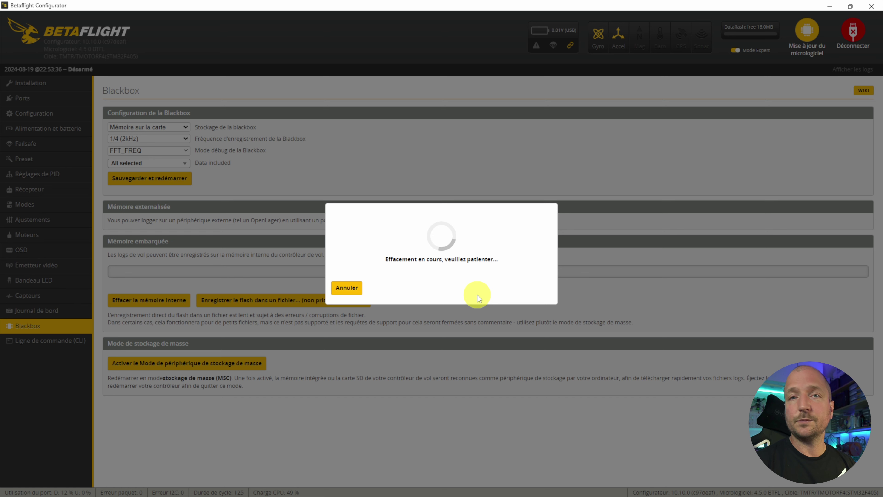